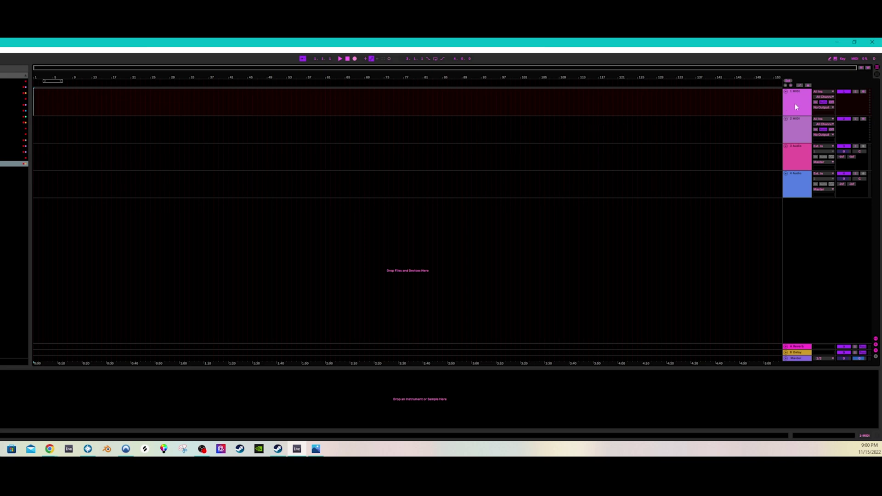
Delete the two MIDI tracks and the extra audio track, leaving only 1 Audio
key(Delete)
key(Delete)
key(Delete)
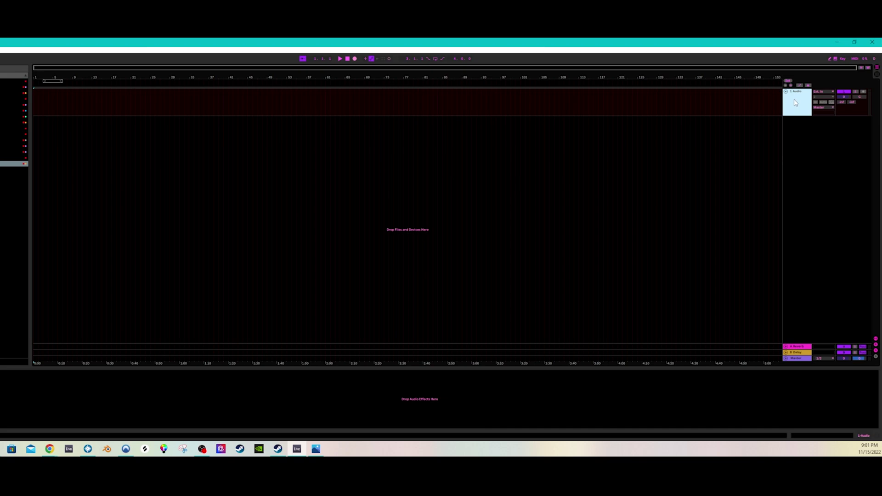
Rename the first audio track to 'Vocal' and close the VocalSynth plugin window
click(800, 94)
right_click(799, 92)
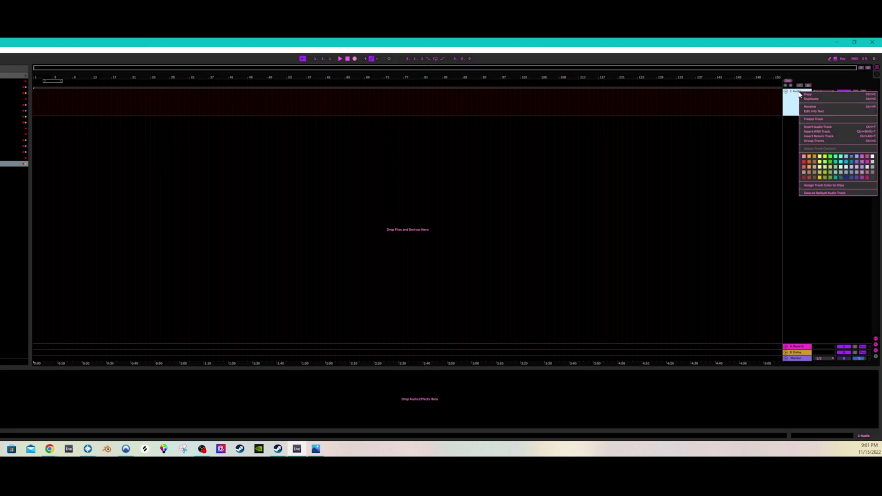
click(823, 109)
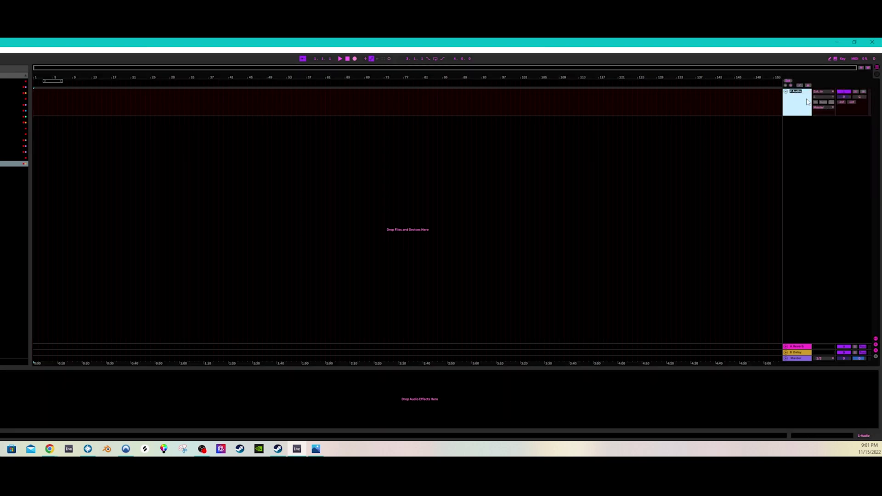
text(Vocal)
key(Return)
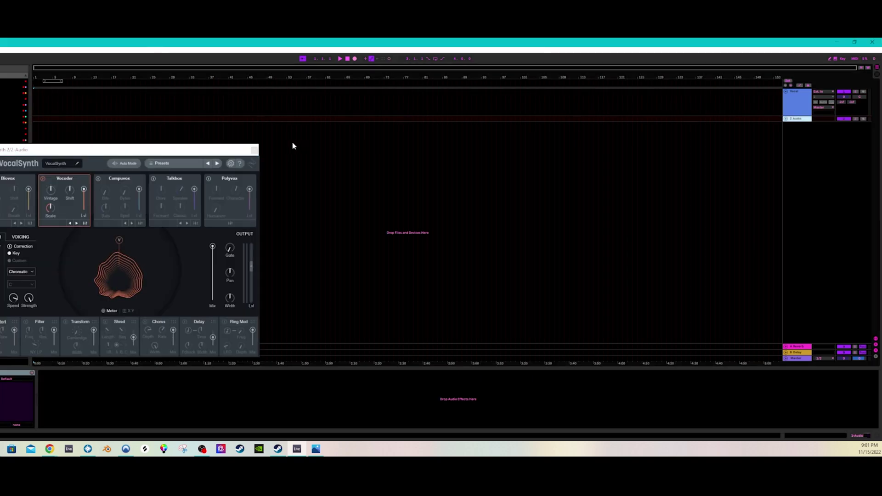
click(254, 151)
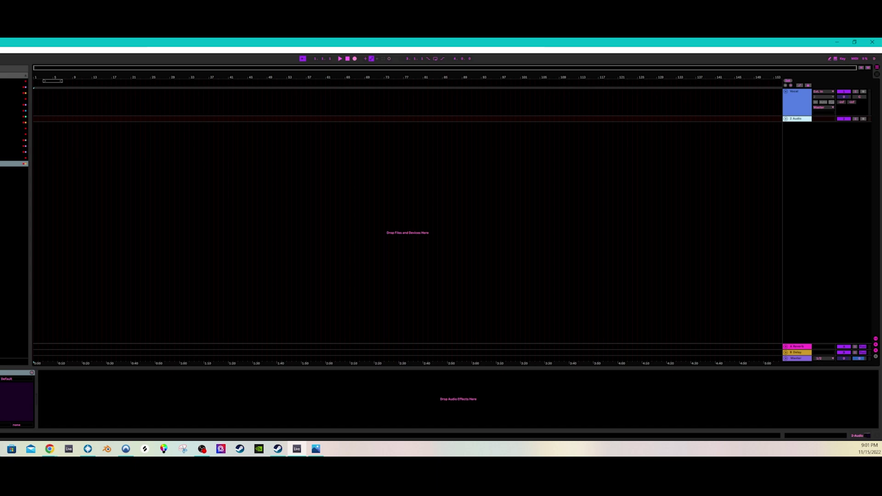
Import the two piano MIDI files into the arrangement, declining the tempo import prompt
key(super+d)
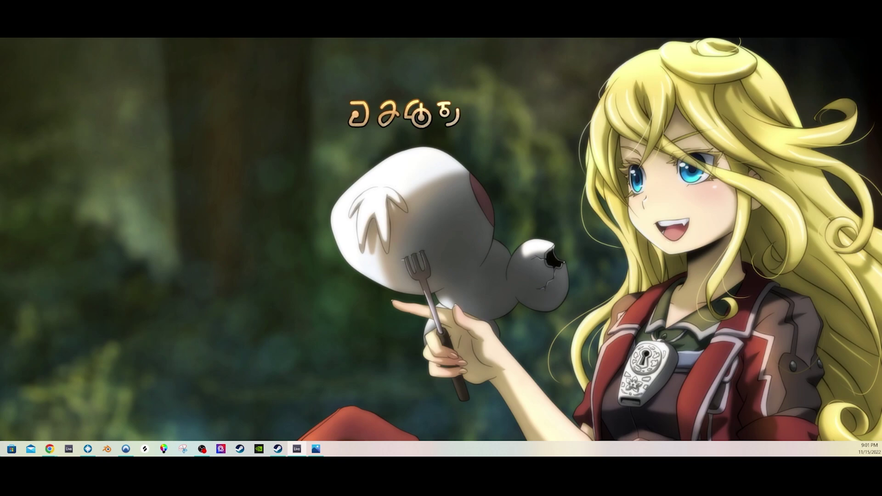
key(super+d)
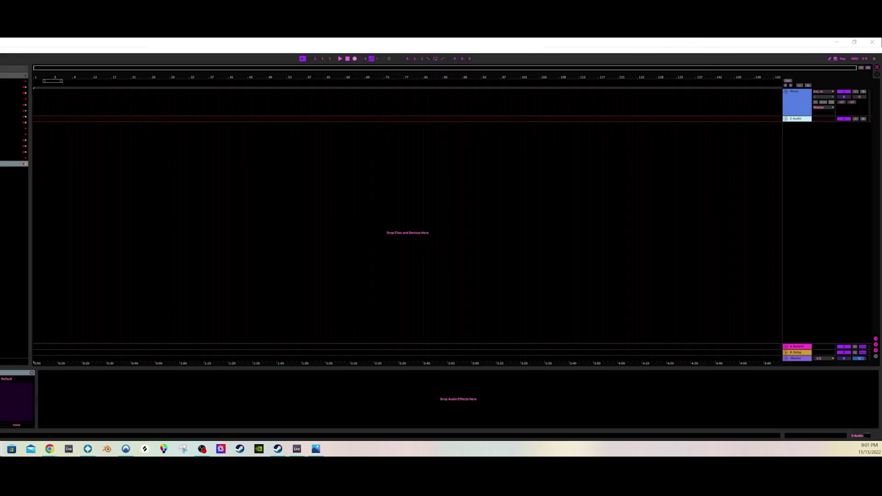
mouse_move(206, 215)
mouse_down()
mouse_move(56, 181)
mouse_move(29, 162)
mouse_move(35, 168)
mouse_up()
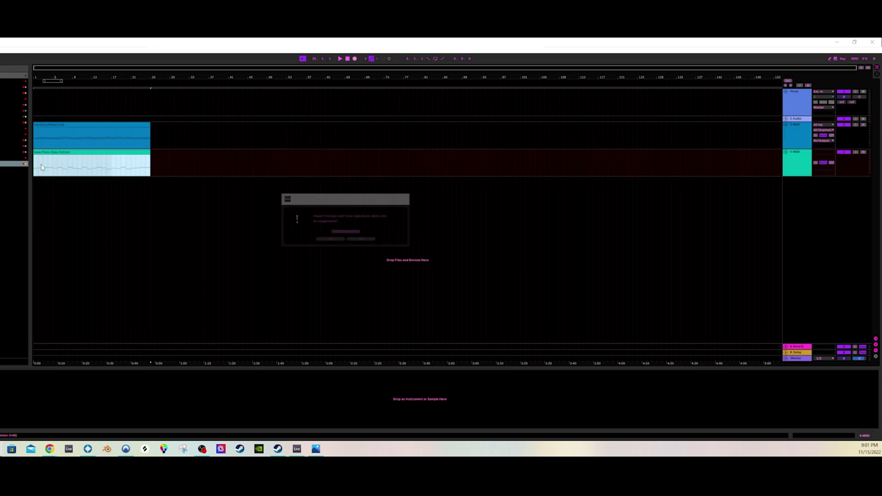
click(351, 238)
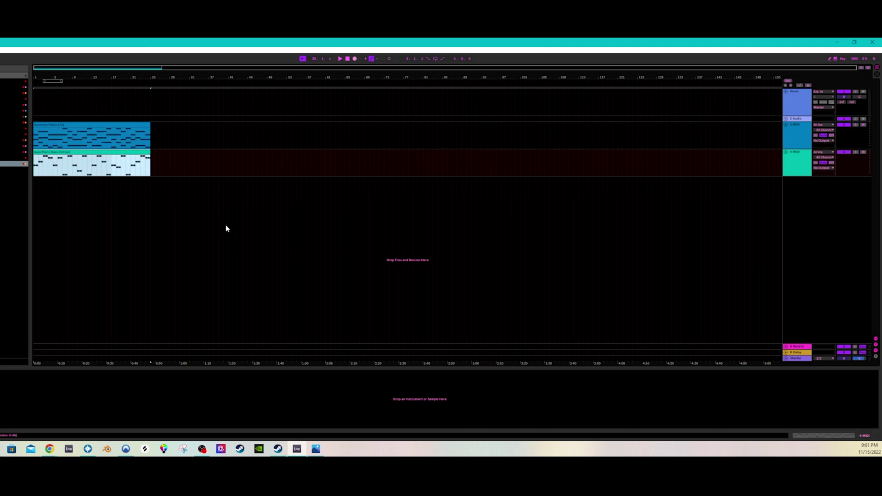
Delete the bass clip and the empty 4 MIDI track
click(108, 152)
key(Delete)
click(204, 163)
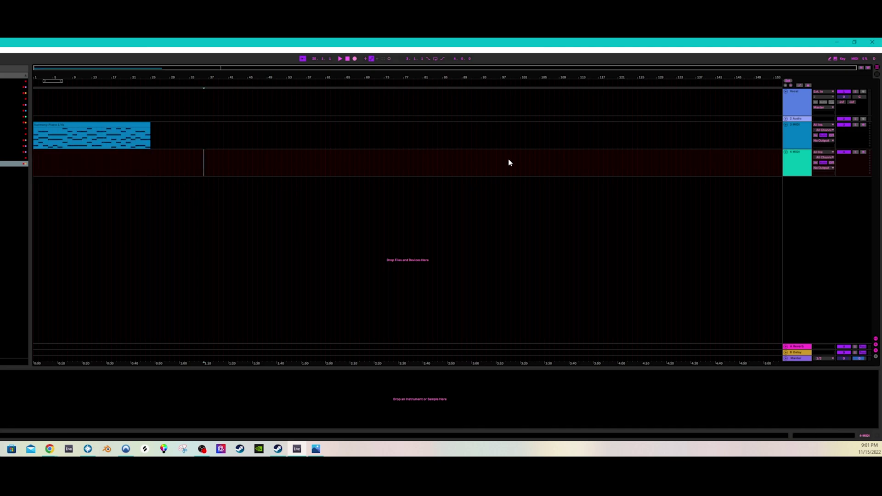
click(794, 158)
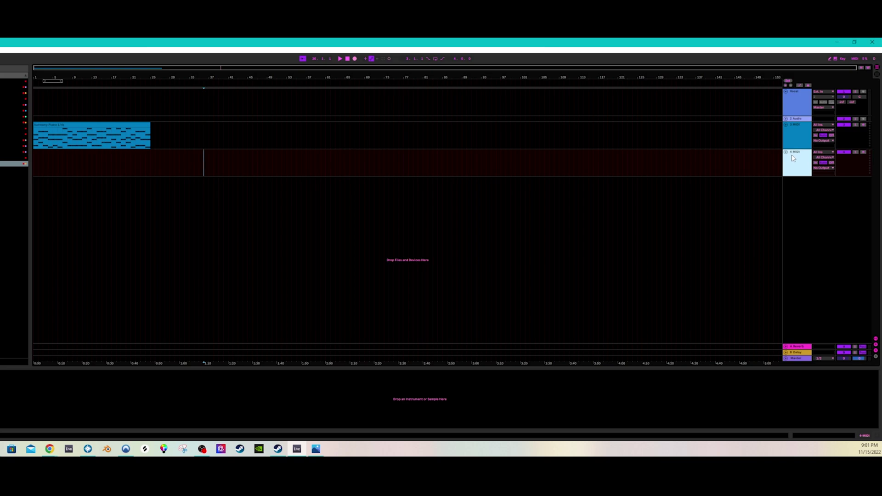
key(Delete)
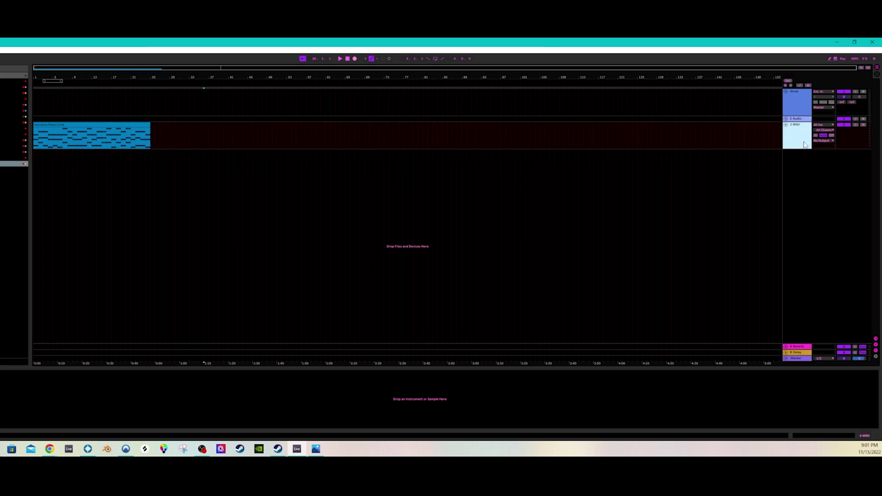
Expand the second audio track and rename it 'Synth'
click(787, 119)
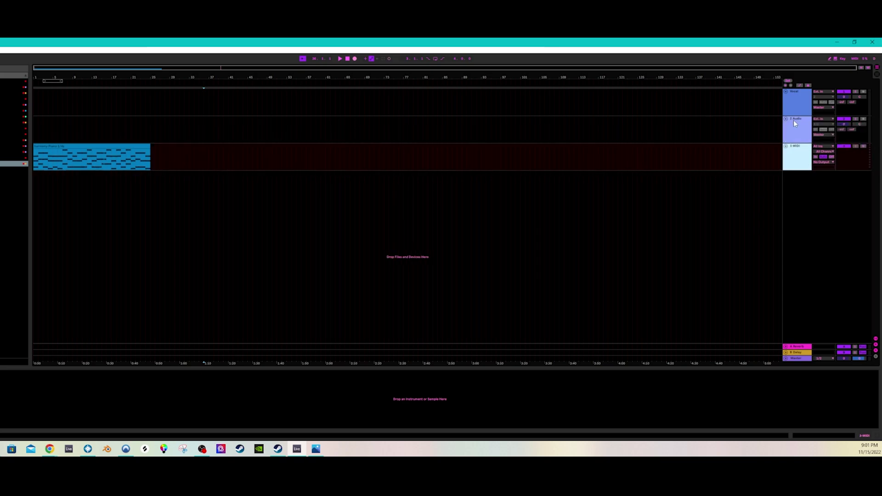
click(796, 122)
right_click(798, 122)
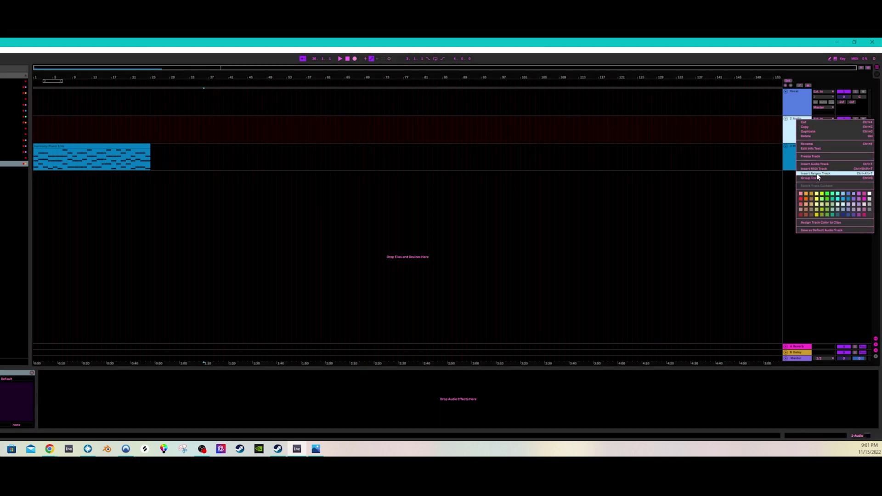
click(815, 145)
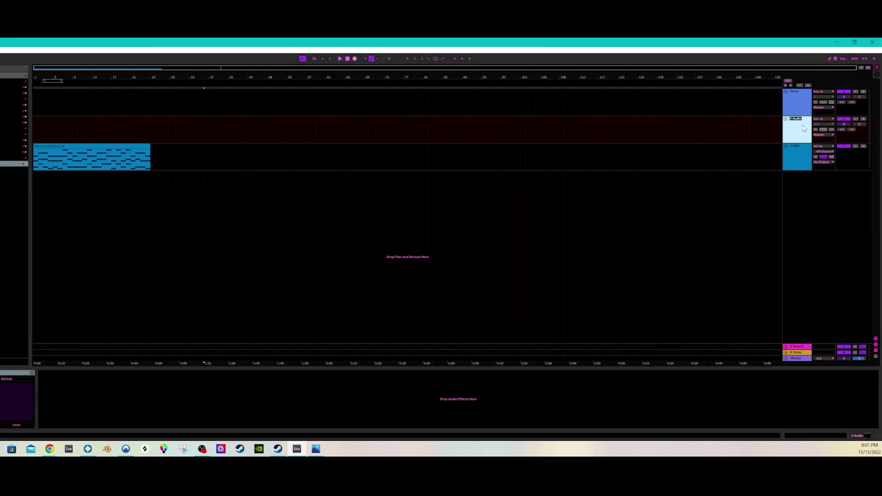
text(Synth)
key(Return)
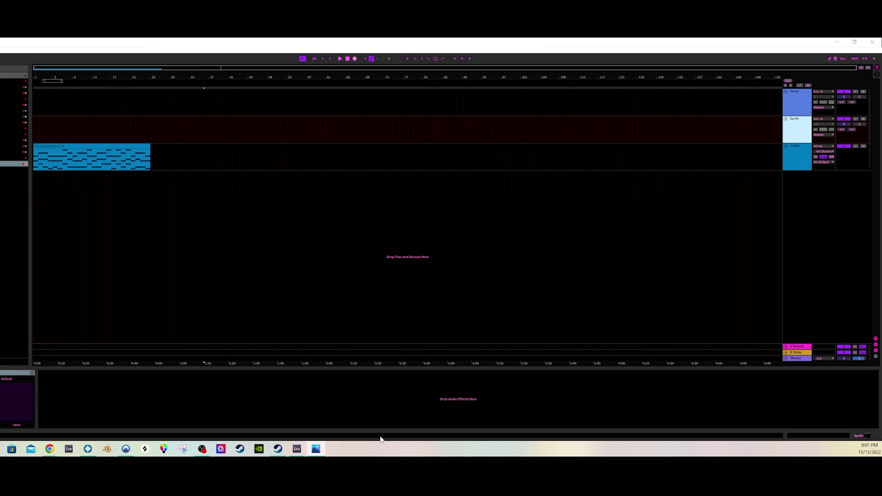
mouse_move(12, 449)
Place a vocal audio clip on the Vocal track at bar 1
drag(264, 193, 33, 112)
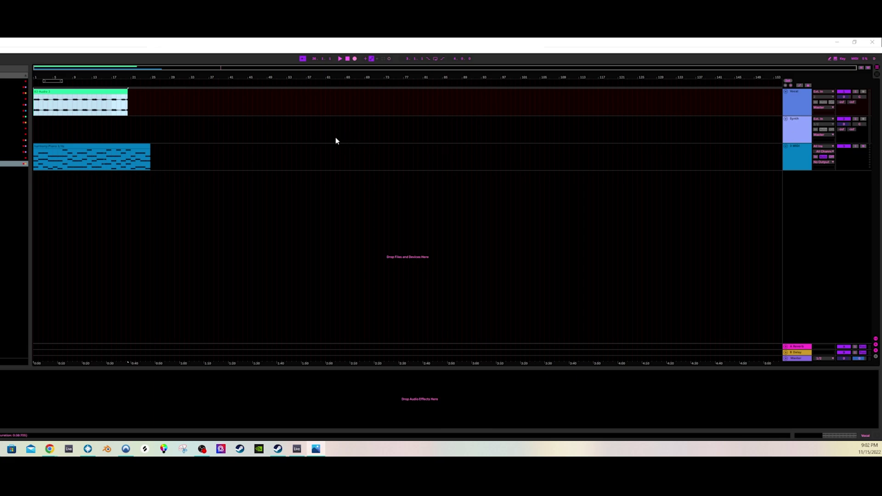
click(799, 158)
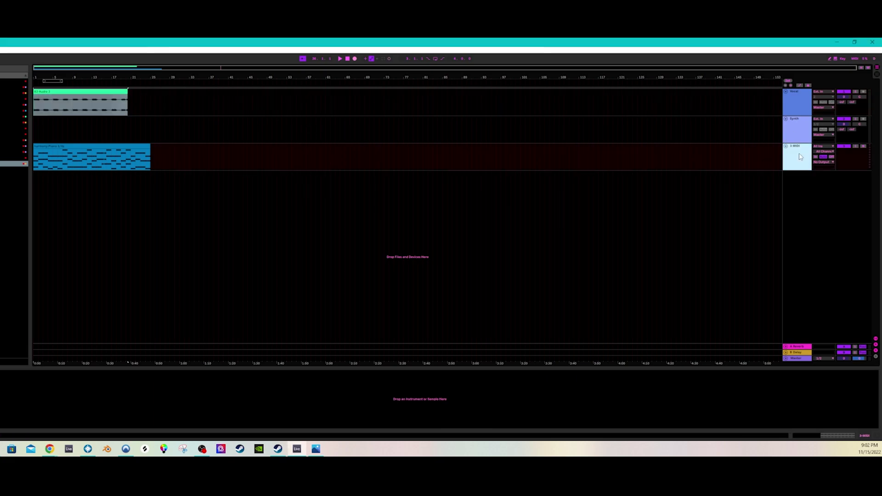
click(799, 136)
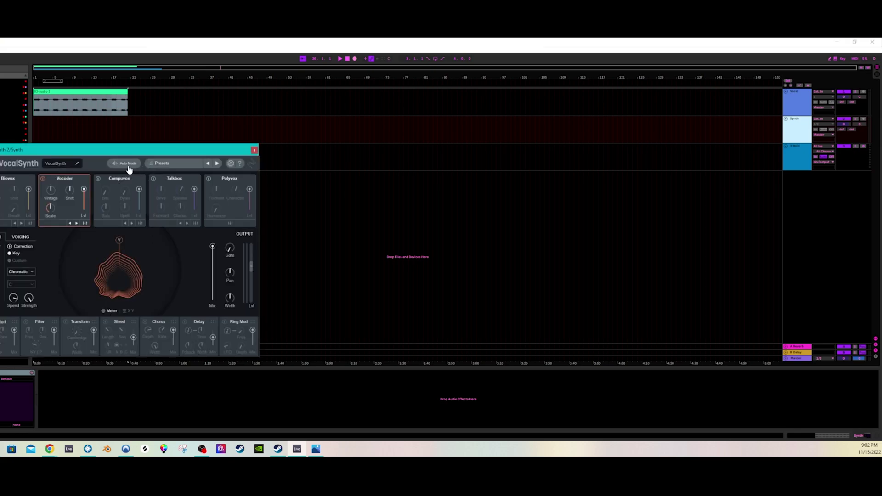
Switch the Synth track's VocalSynth from Auto to MIDI mode and close its window
click(127, 165)
click(18, 251)
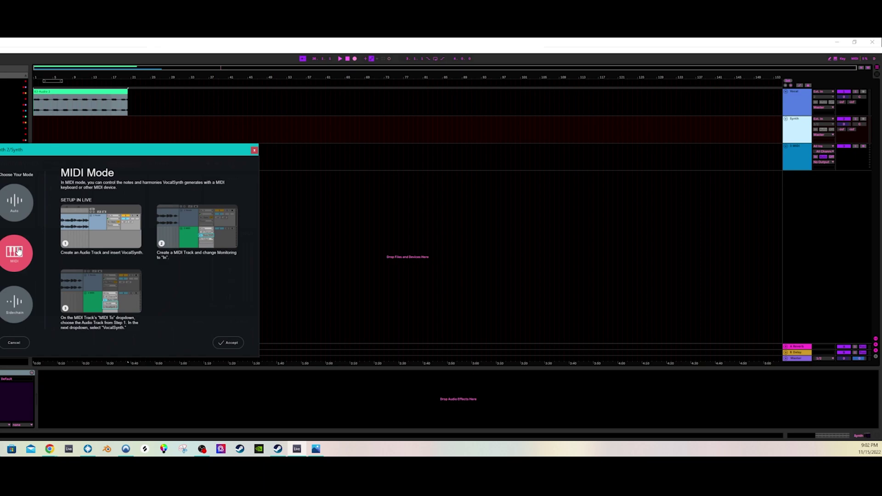
click(229, 344)
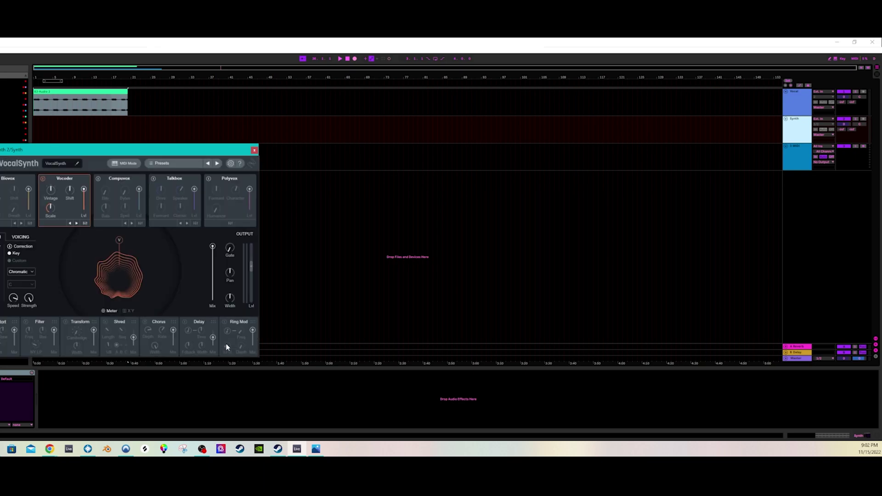
click(254, 150)
click(597, 216)
Set the Synth track's monitoring to In and its input to Vocal (Post Mixer)
click(47, 187)
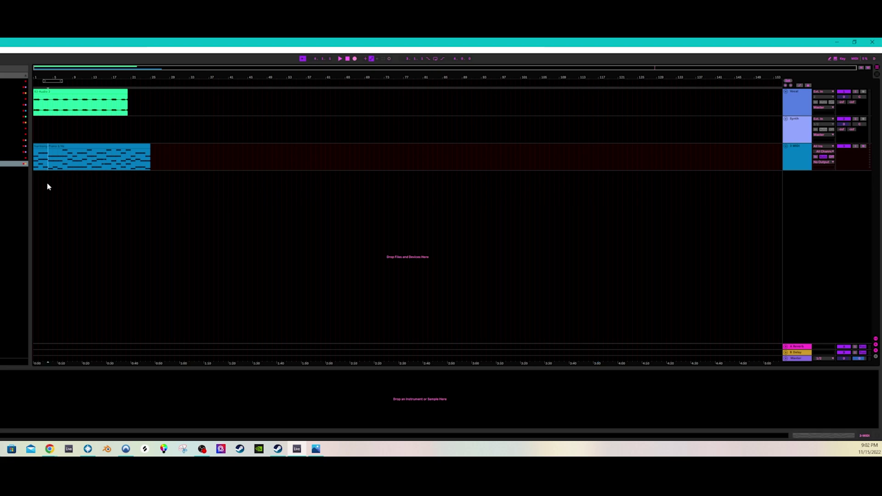
click(37, 131)
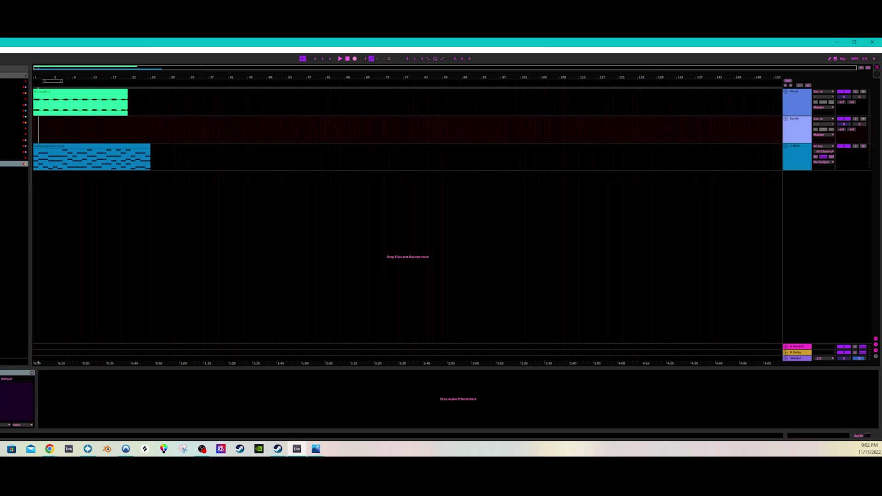
click(800, 137)
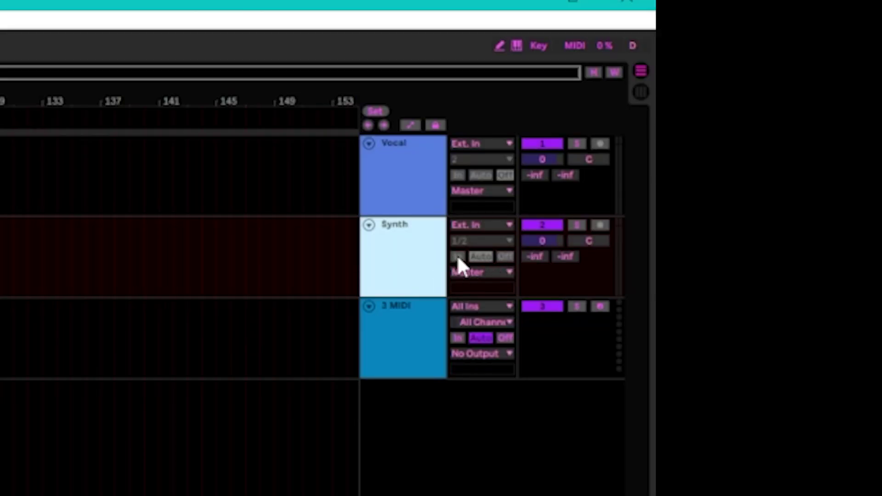
click(816, 129)
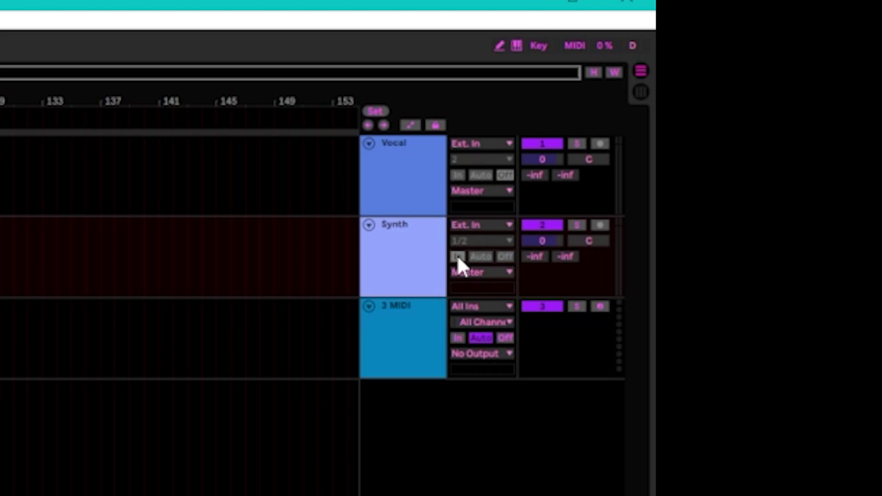
click(489, 225)
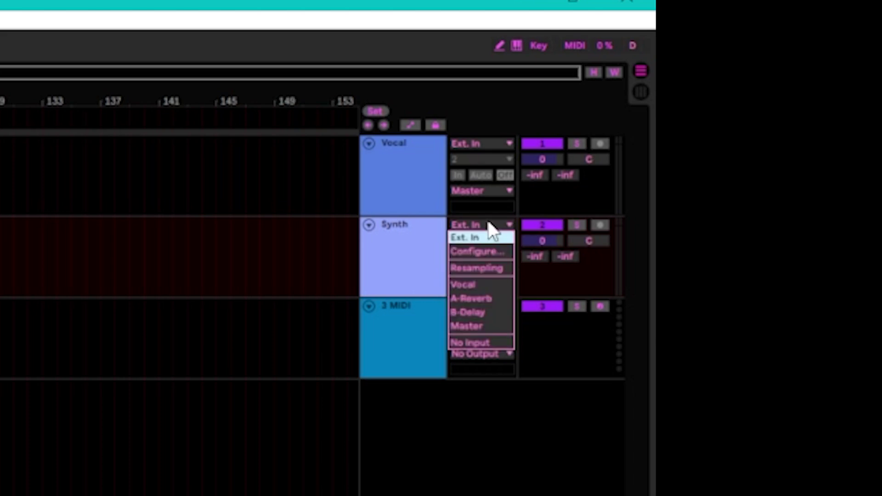
click(489, 290)
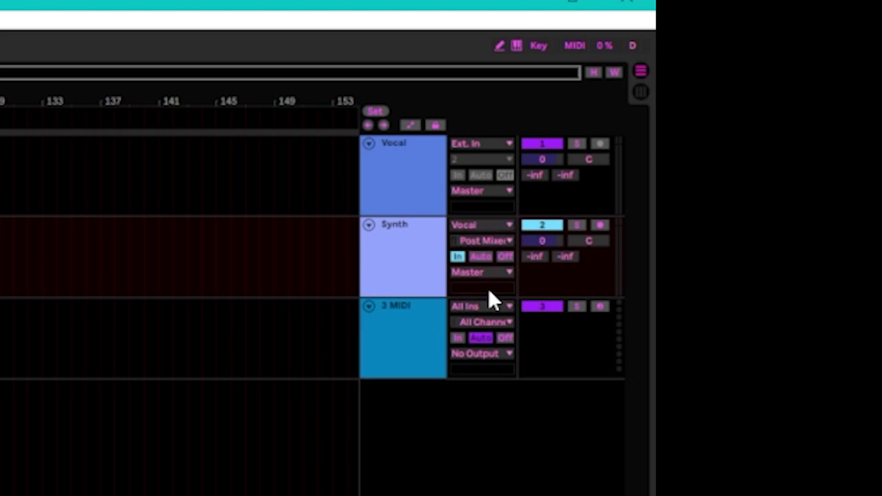
Route the 3 MIDI track's output to Synth, targeting 1-VocalSynth
click(403, 316)
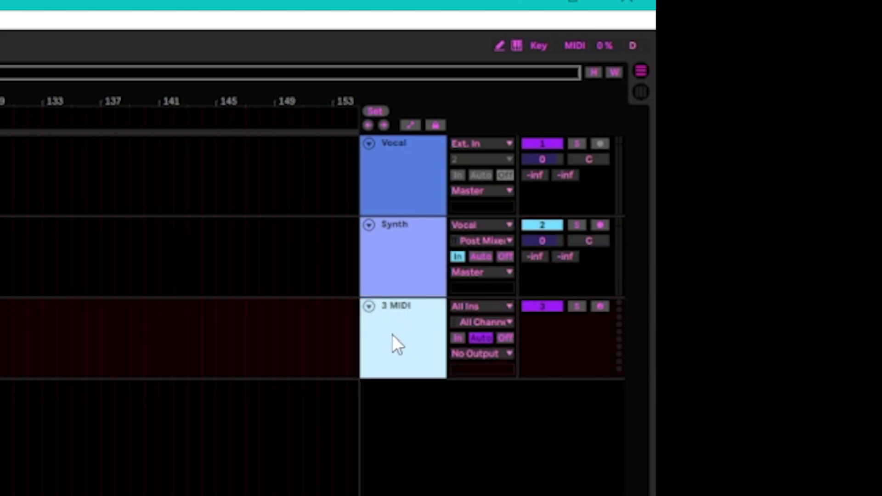
click(496, 355)
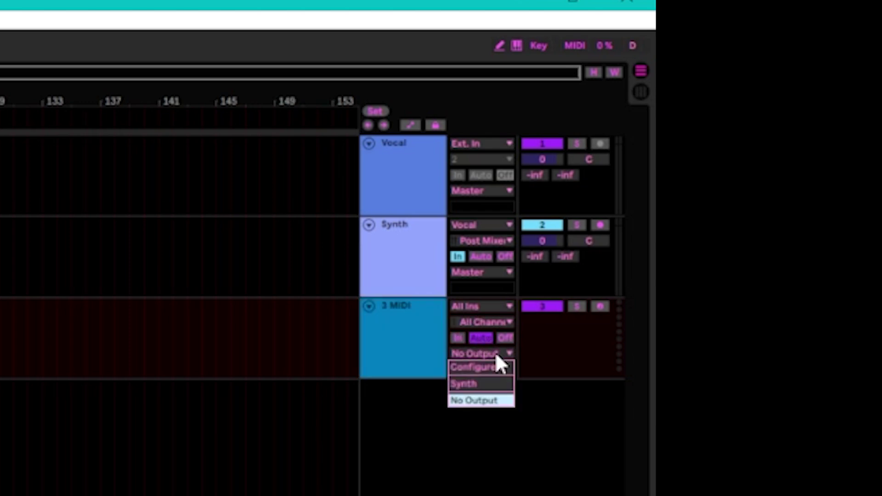
click(489, 385)
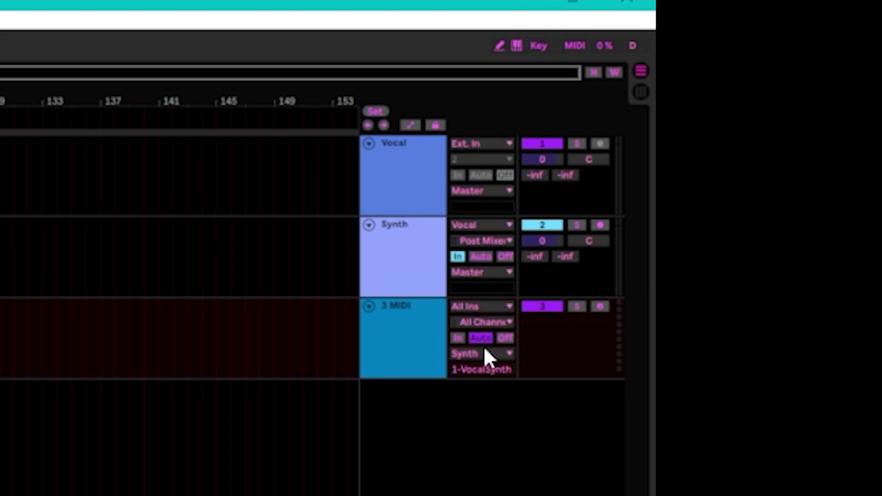
click(413, 182)
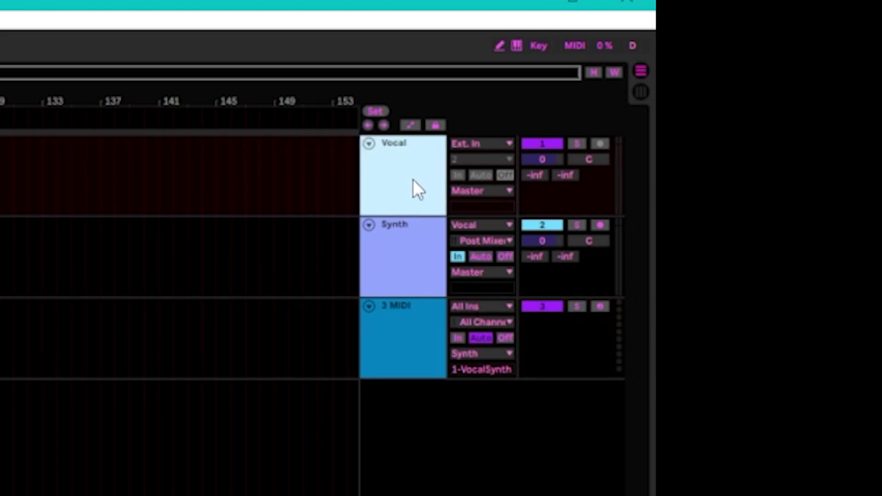
Send the Vocal track's output to Synth (Track In) and deactivate the Synth track
click(474, 192)
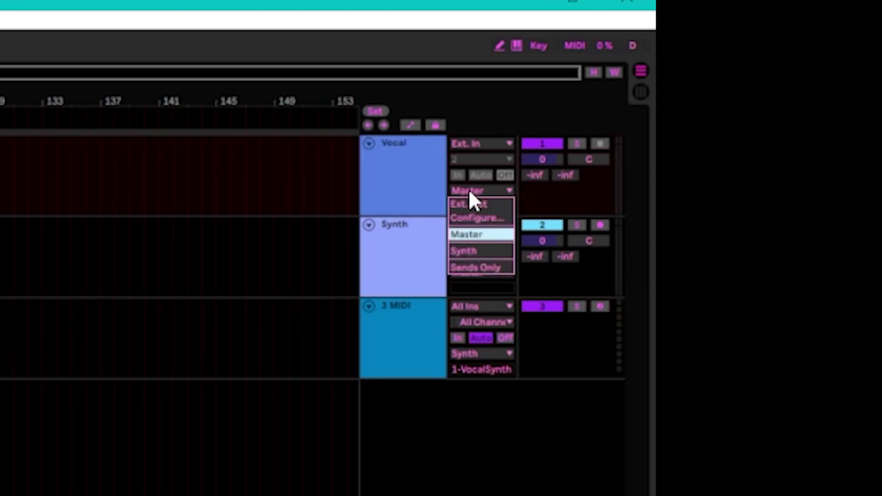
click(483, 249)
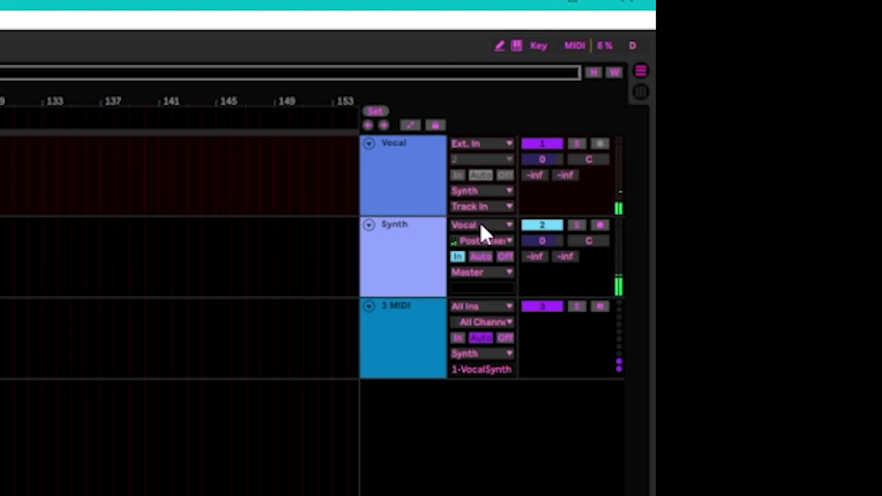
click(539, 222)
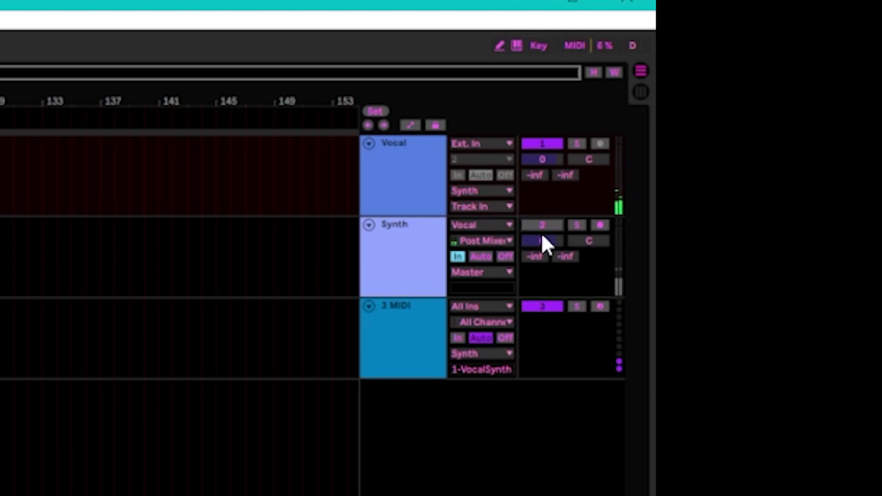
click(427, 244)
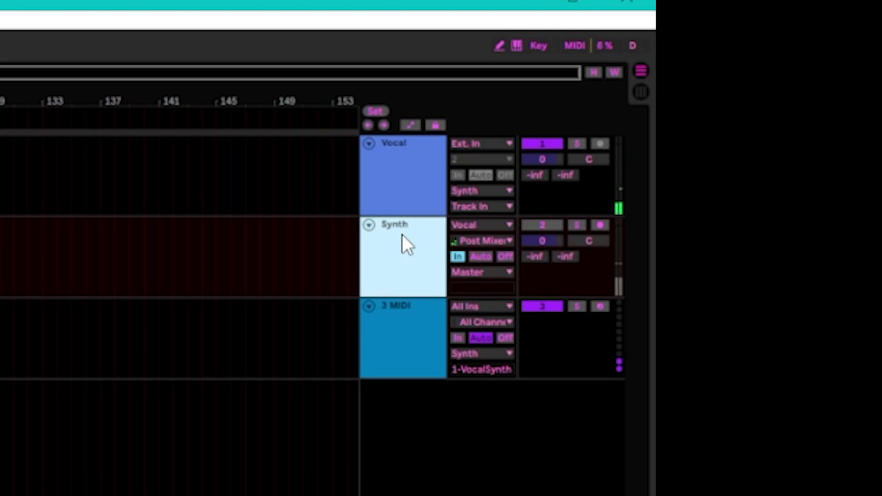
key(Down)
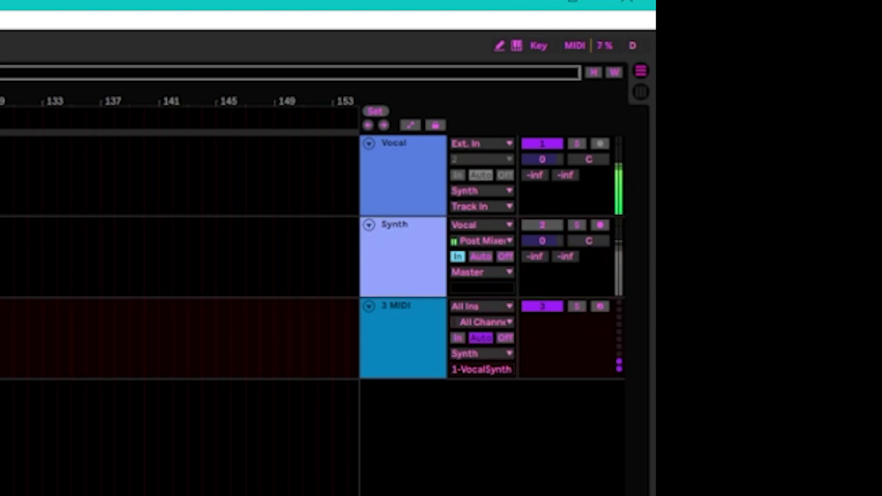